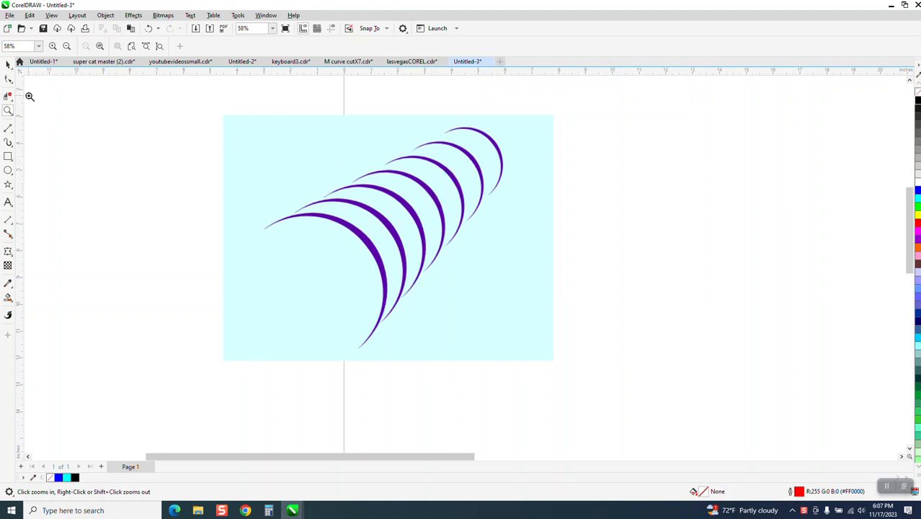
- Draw a circle about 11.2 inches across and centre it on the page
left_click(8, 170)
scroll(406, 165, "down", 4)
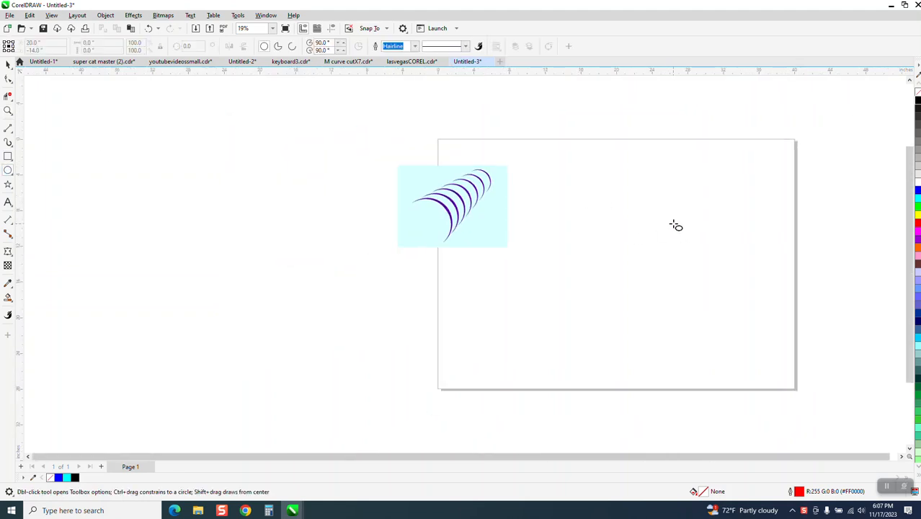
left_click_drag(681, 216, 578, 320)
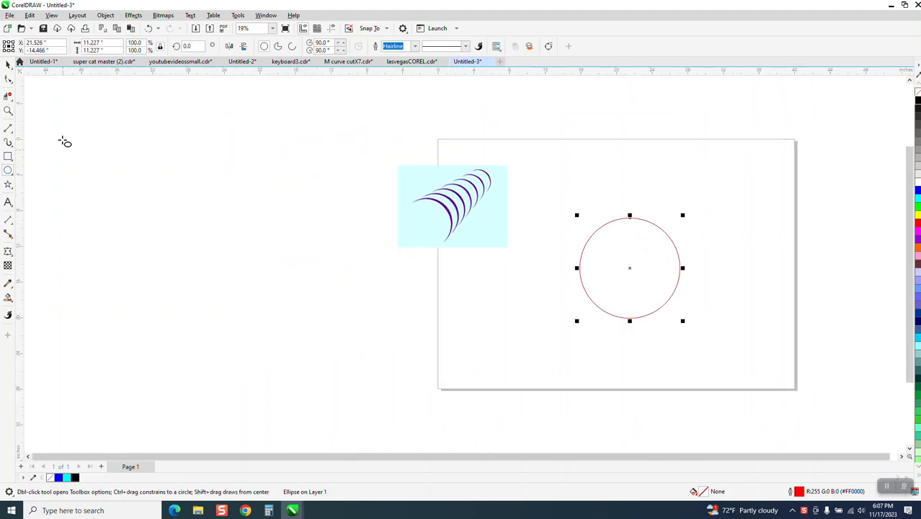
key("p")
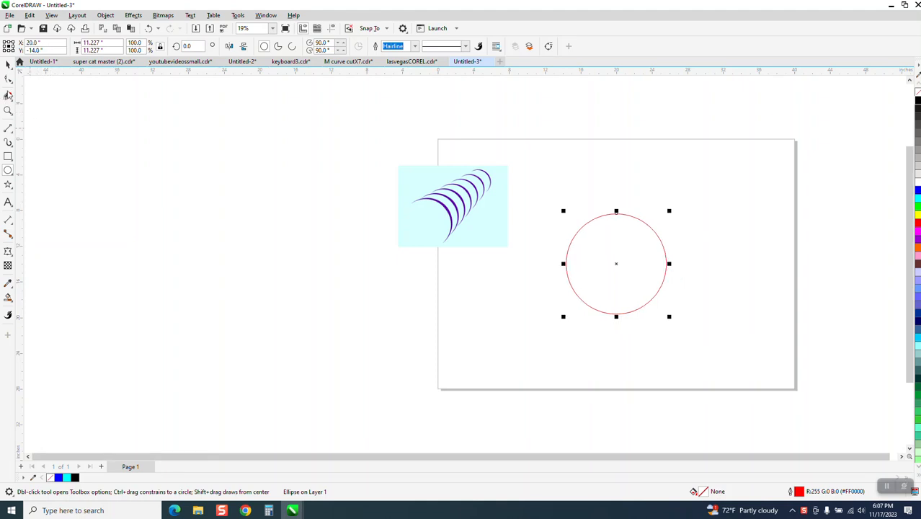
- Draw a vertical line about 19.9 inches long and centre it on the page through the circle
left_click(8, 128)
left_click(40, 138)
left_click_drag(185, 144, 185, 325)
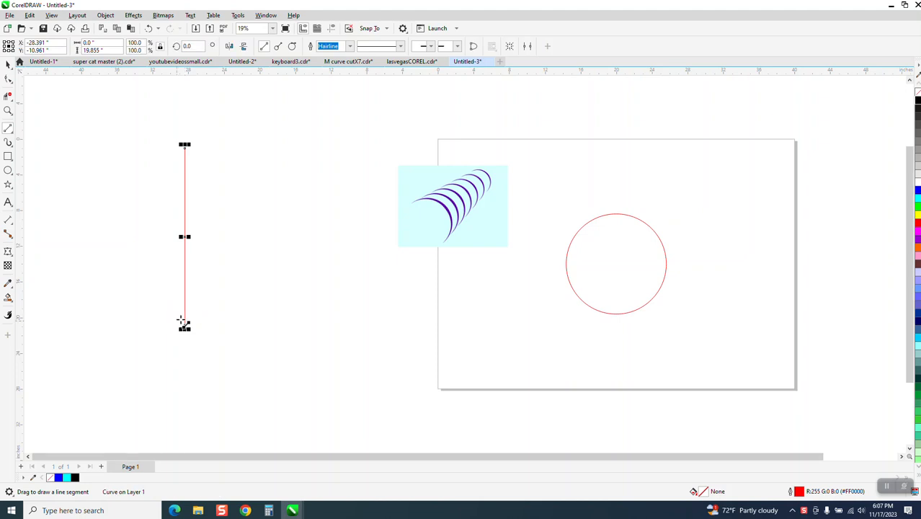
key("p")
- Remove the circle's left half with Virtual Segment Delete, and delete the vertical cutting line
left_click(8, 96)
left_click_drag(590, 213, 583, 325)
left_click(8, 64)
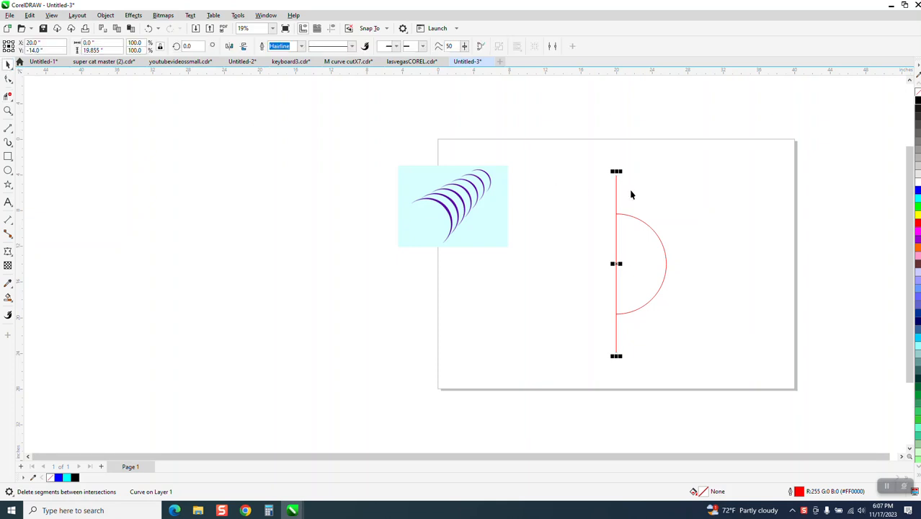
left_click(615, 191)
key("Delete")
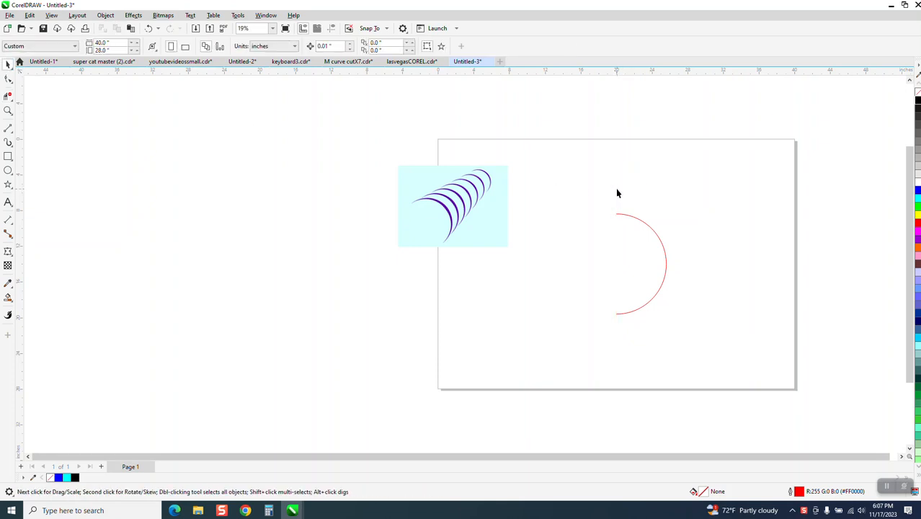
- Apply a tapered Artistic Media preset stroke with a width of 0.53 inches to the semicircular arc
left_click(643, 224)
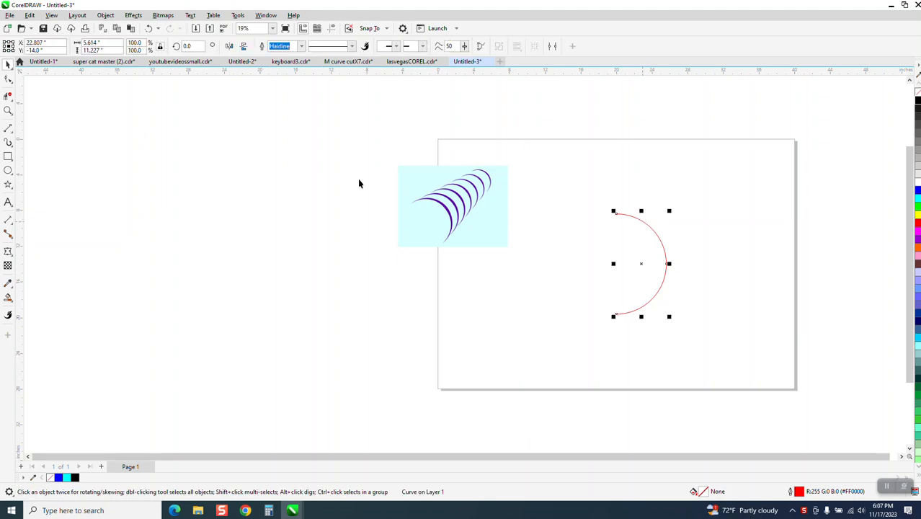
left_click(14, 146)
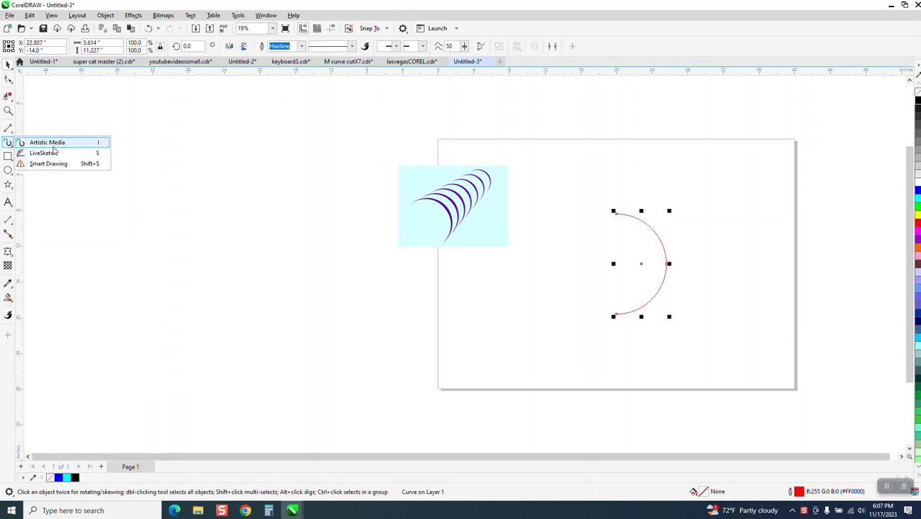
left_click(32, 142)
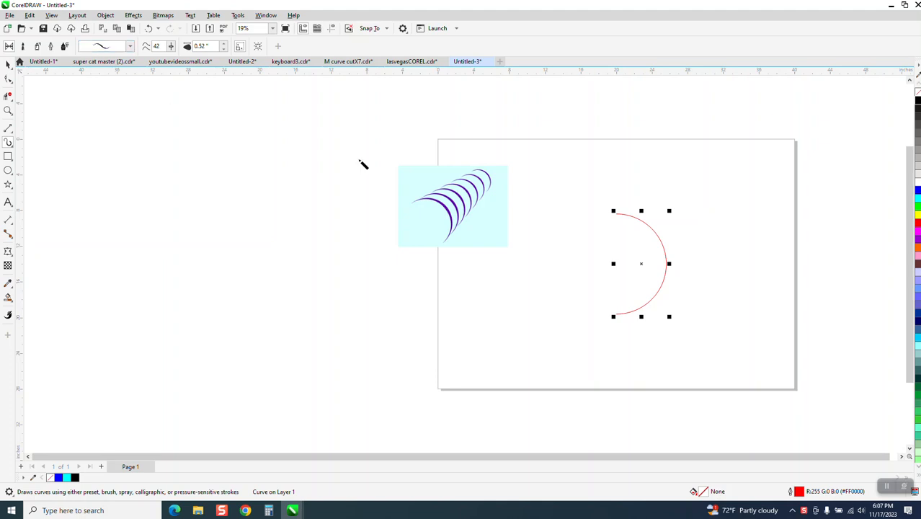
left_click(662, 245)
left_click(224, 44)
left_click(8, 63)
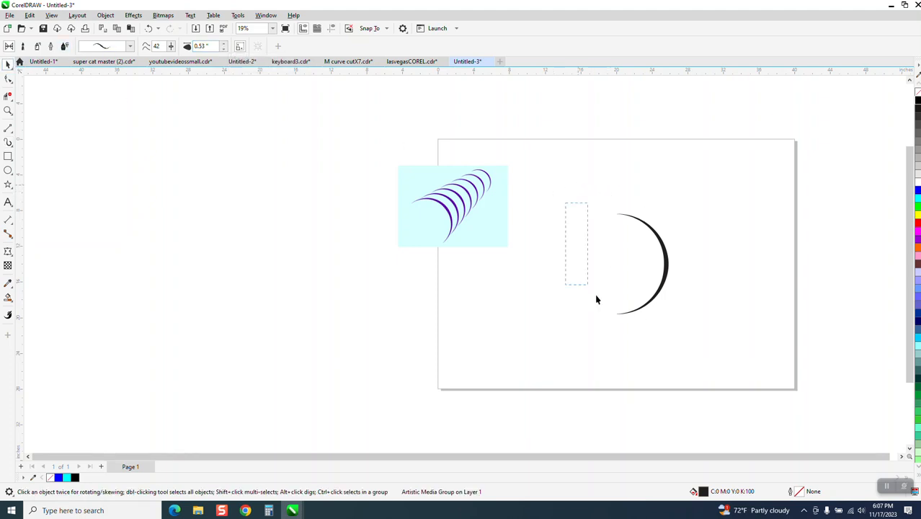
- Break the artistic media group apart and separate the original arc path from the black crescent
left_click(105, 15)
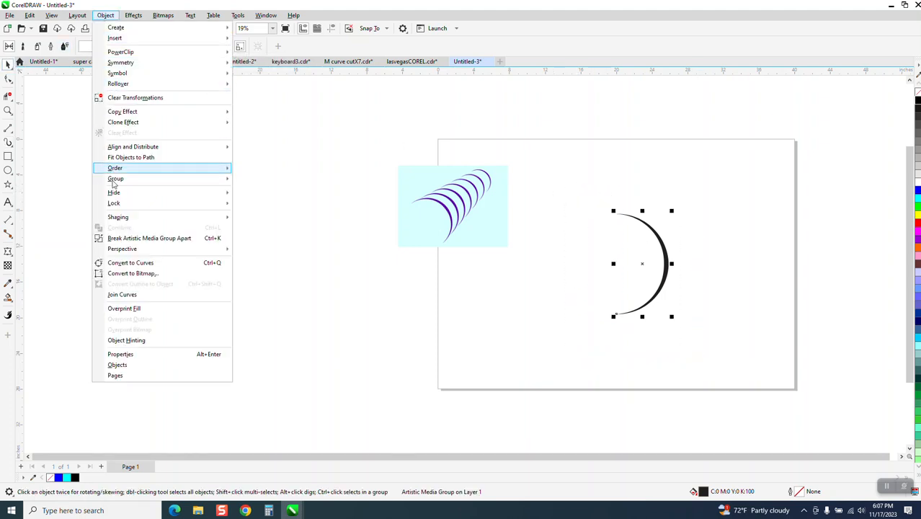
left_click(149, 239)
left_click(507, 268)
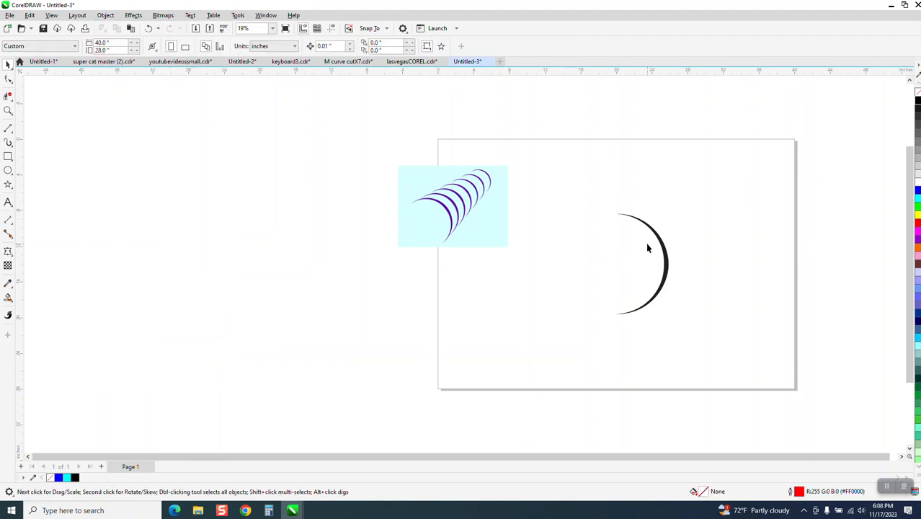
left_click_drag(665, 264, 559, 263)
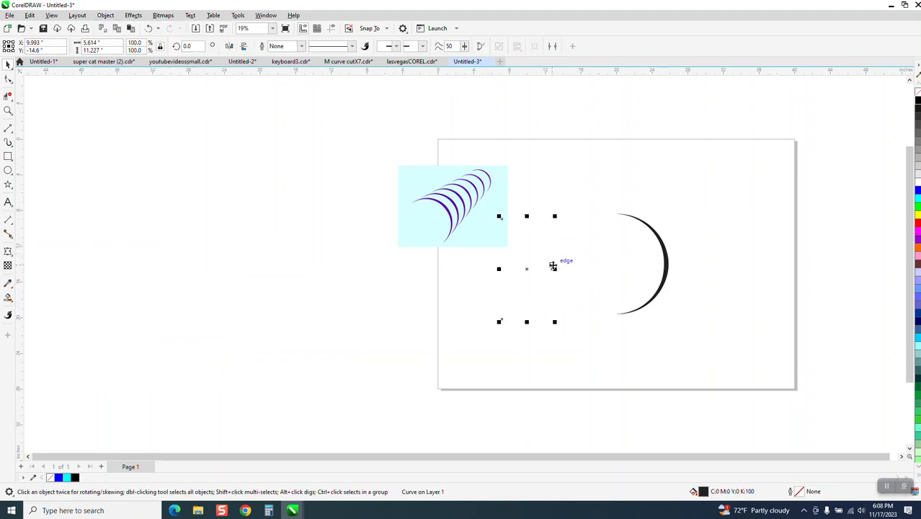
left_click(735, 268)
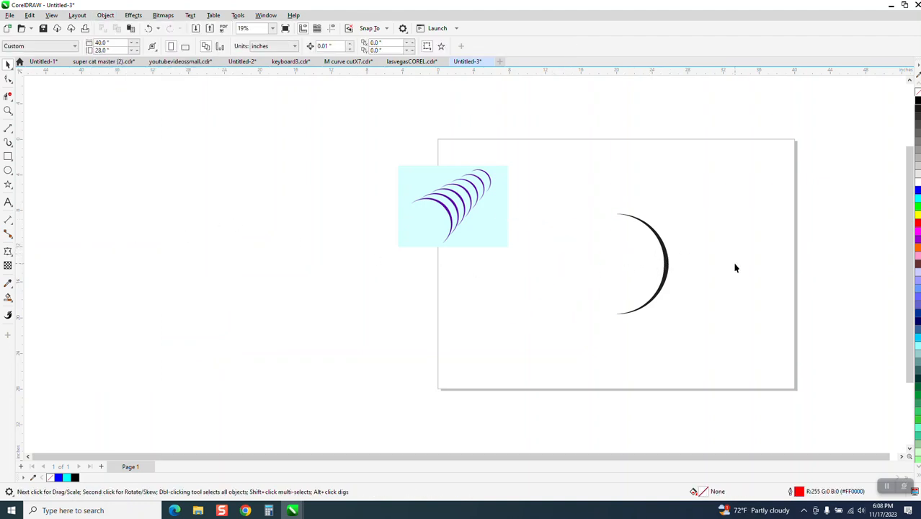
- Duplicate the crescent about 11.1 inches to the right and scale the copy to 50%
left_click(666, 262)
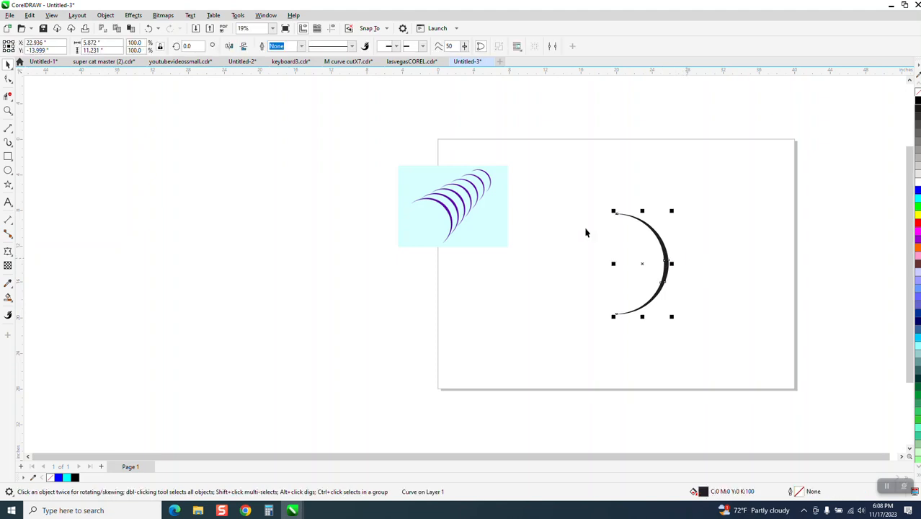
left_click_drag(643, 262, 744, 269)
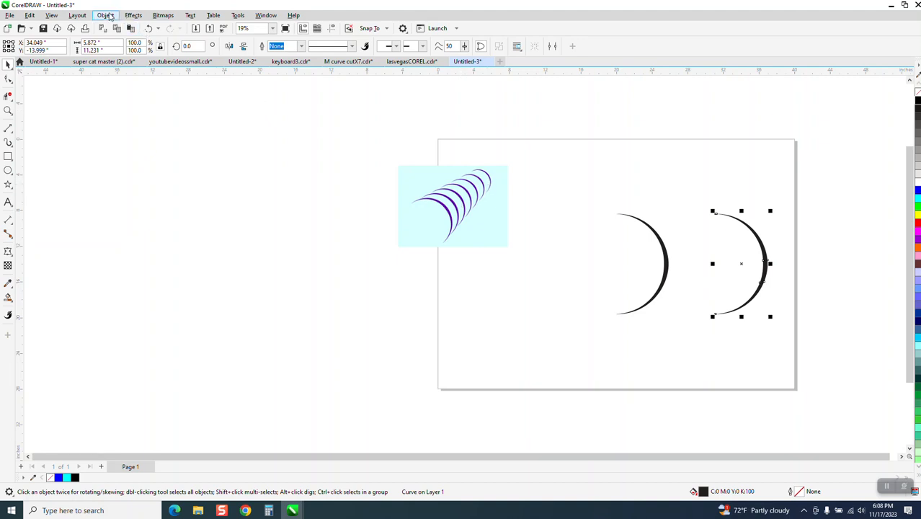
left_click_drag(144, 43, 102, 51)
type("0")
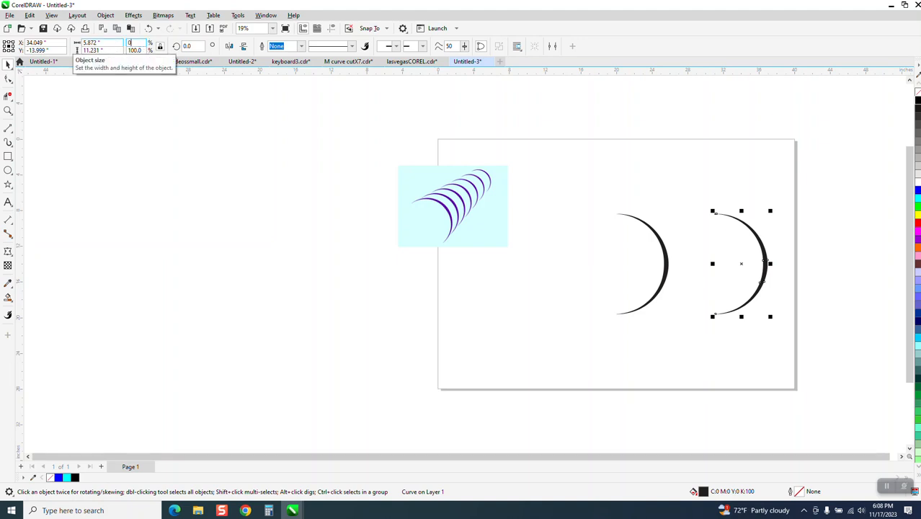
type("5")
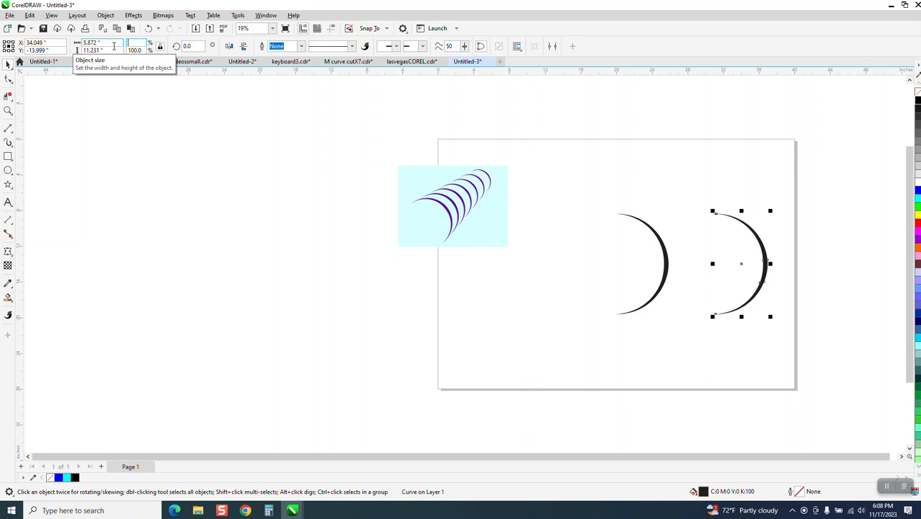
key("Return")
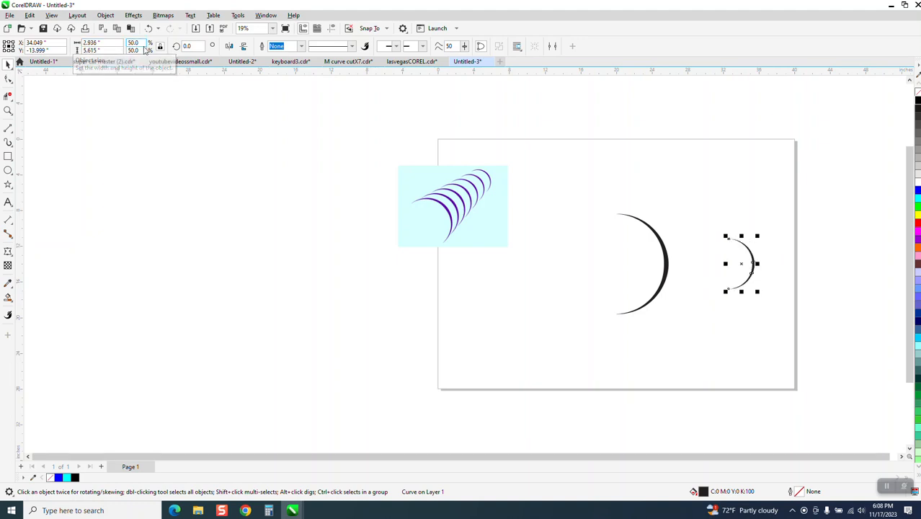
- Blend the large and small crescents together with 5 intermediate steps
left_click_drag(569, 206, 798, 342)
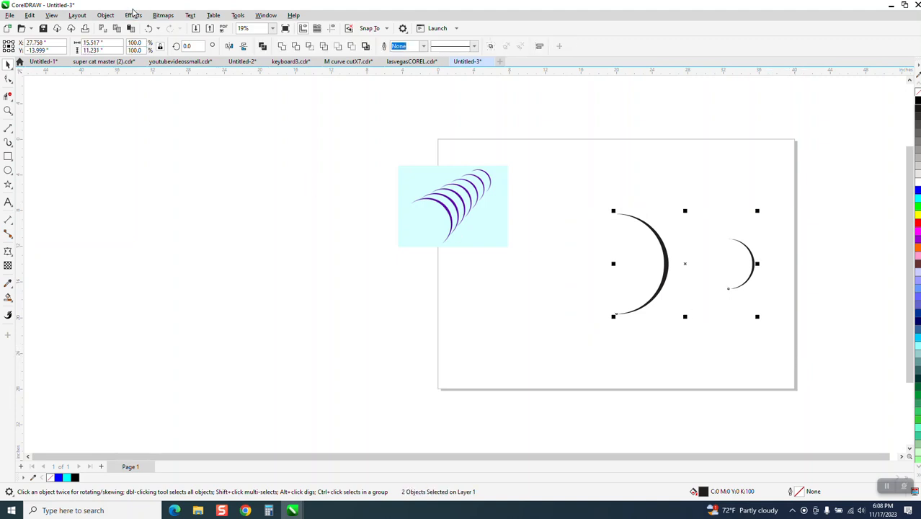
left_click(133, 15)
left_click(158, 224)
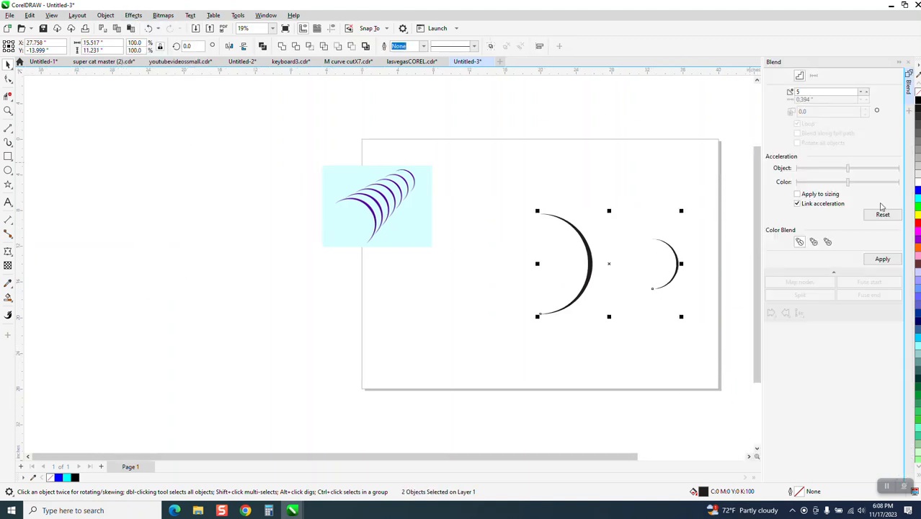
left_click(882, 259)
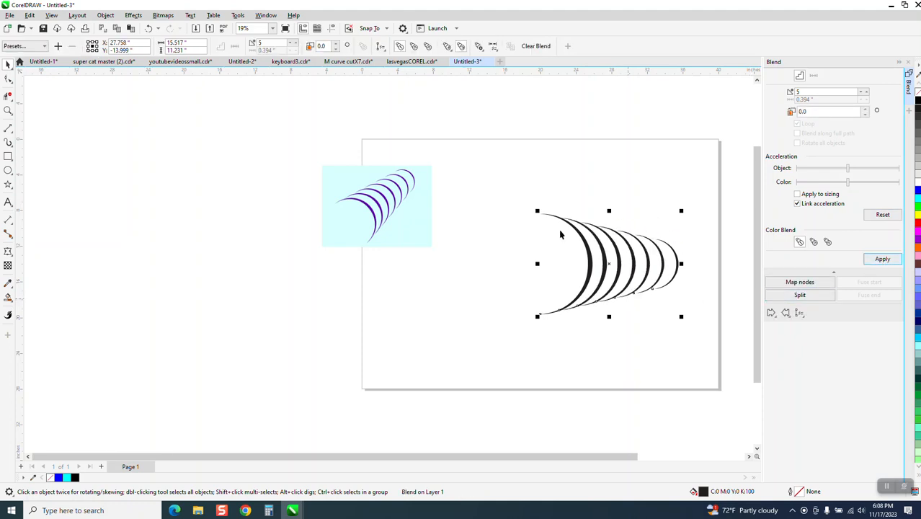
- Break the blend apart to separate its intermediate crescents from the two end shapes
left_click(8, 111)
left_click_drag(542, 199, 746, 352)
scroll(487, 250, "down", 1)
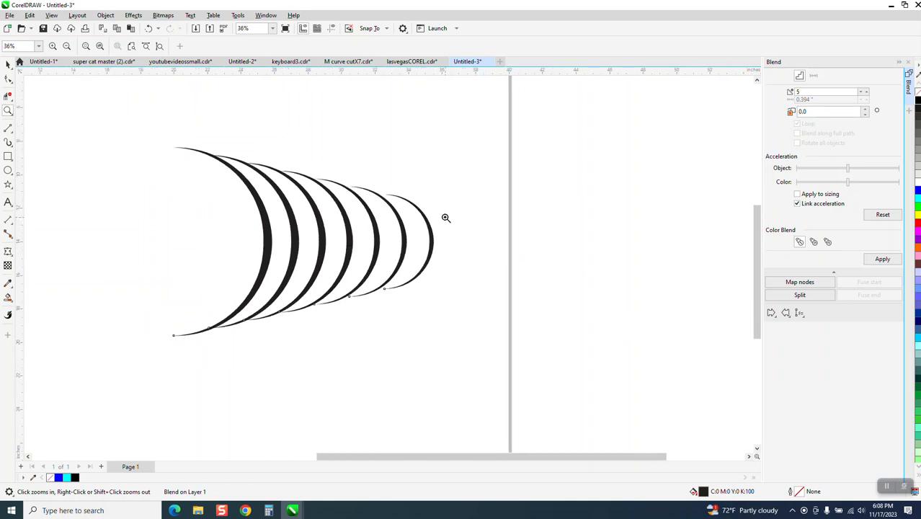
left_click(8, 63)
left_click_drag(105, 103, 509, 375)
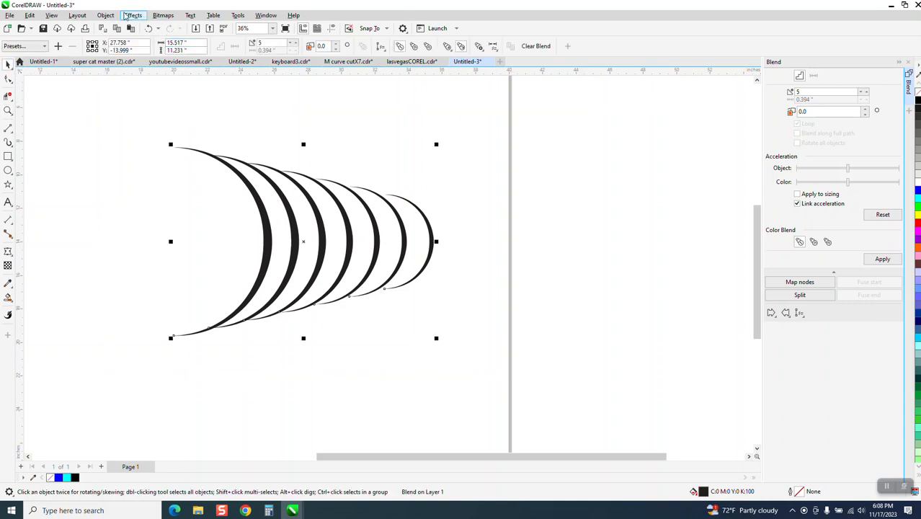
left_click(111, 16)
left_click(146, 239)
left_click(331, 208)
left_click(335, 208)
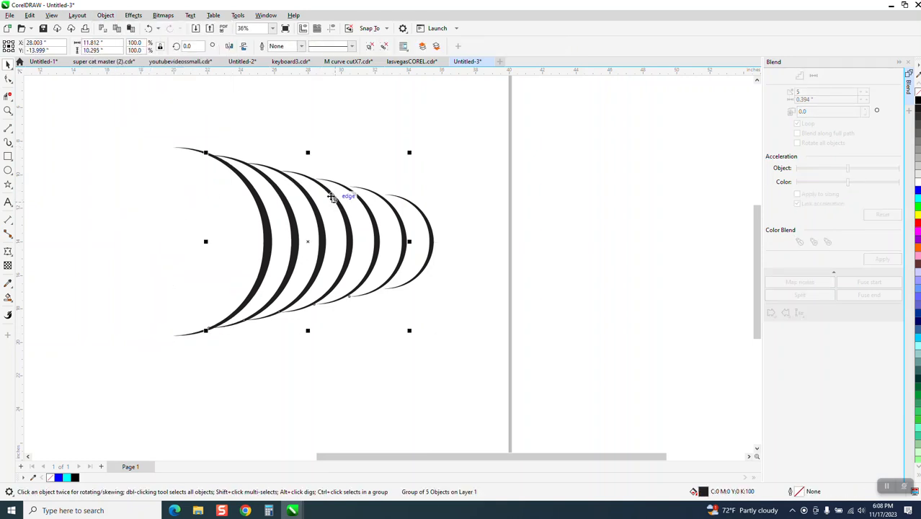
- Ungroup the intermediate crescents into individual objects
left_click(106, 15)
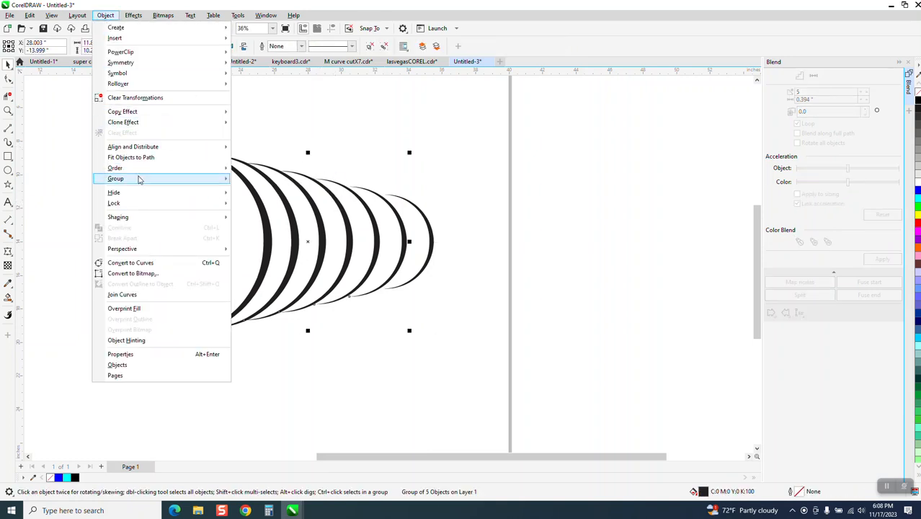
mouse_move(140, 179)
left_click(245, 192)
left_click(378, 150)
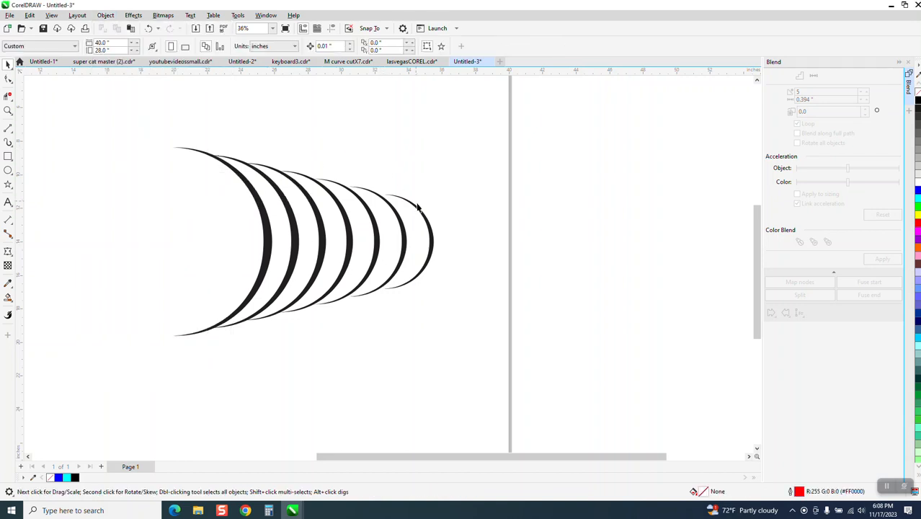
- Nudge the smallest crescent about 0.27 inches left, closer to its neighbour
left_click(431, 239)
key("Left")
key("Left")
key("Left")
key("Left")
key("Left")
key("Left")
key("Left")
key("Left")
key("Left")
key("Left")
key("Left")
key("Left")
key("Left")
key("Left")
key("Left")
key("Left")
key("Left")
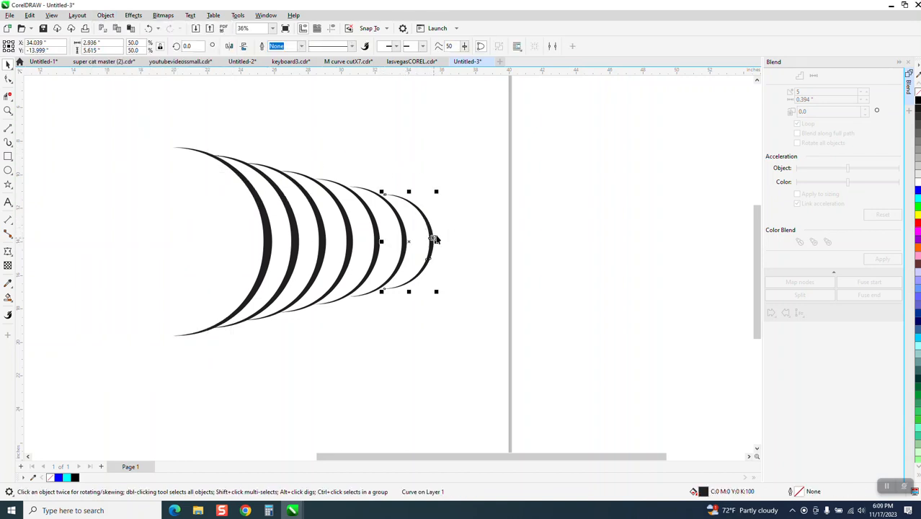
key("Left")
key("Left")
key("Left")
key("Left")
key("Left")
key("Left")
key("Left")
key("Left")
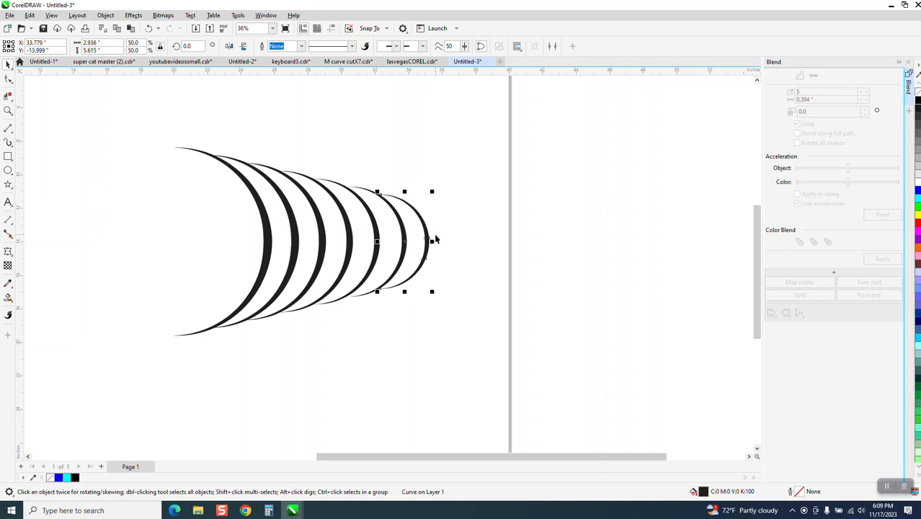
left_click(445, 229)
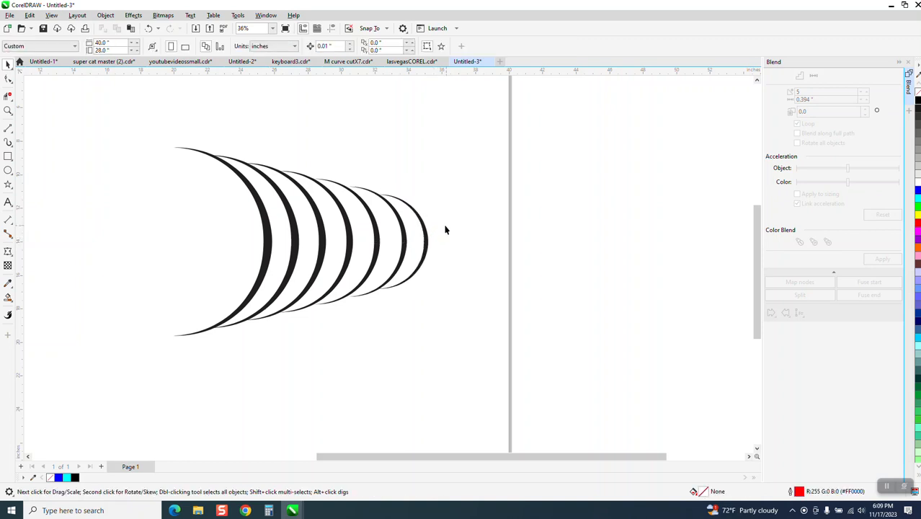
- Nudge the second-smallest crescent slightly left to adjust its spacing
left_click(405, 241)
key("Left")
key("Left")
key("Left")
key("Left")
key("Left")
key("Left")
key("Left")
key("Left")
key("Left")
key("Left")
key("Left")
key("Left")
key("Left")
key("Left")
key("Left")
key("Left")
key("Left")
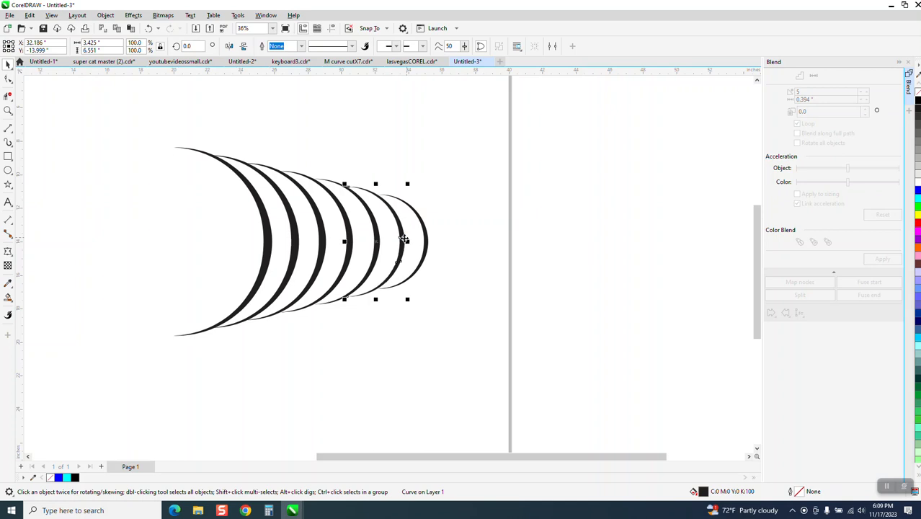
left_click(429, 186)
- Delete all the black crescents from the page, keeping the purple reference image
scroll(333, 180, "down", 2)
left_click_drag(227, 133, 427, 300)
key("Delete")
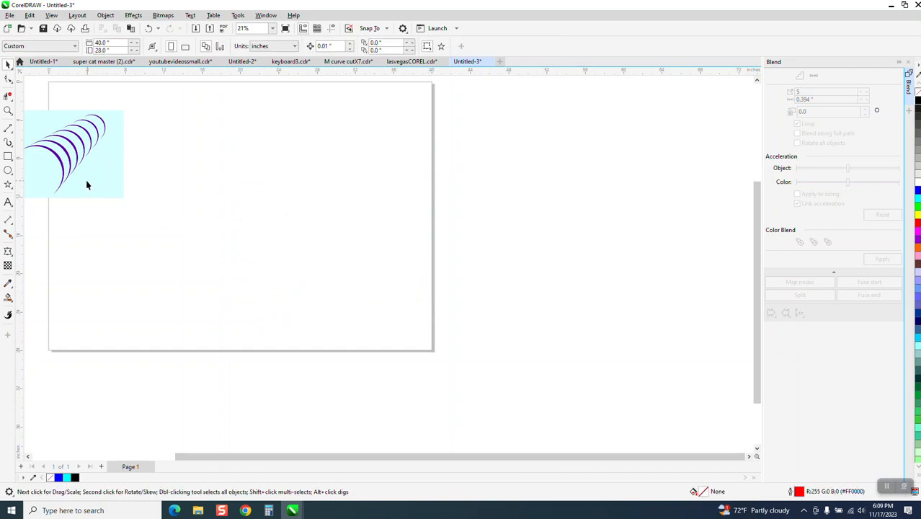
- Draw a circle about 14.1 inches across and place a duplicate about 0.83 inches to its left
left_click(8, 170)
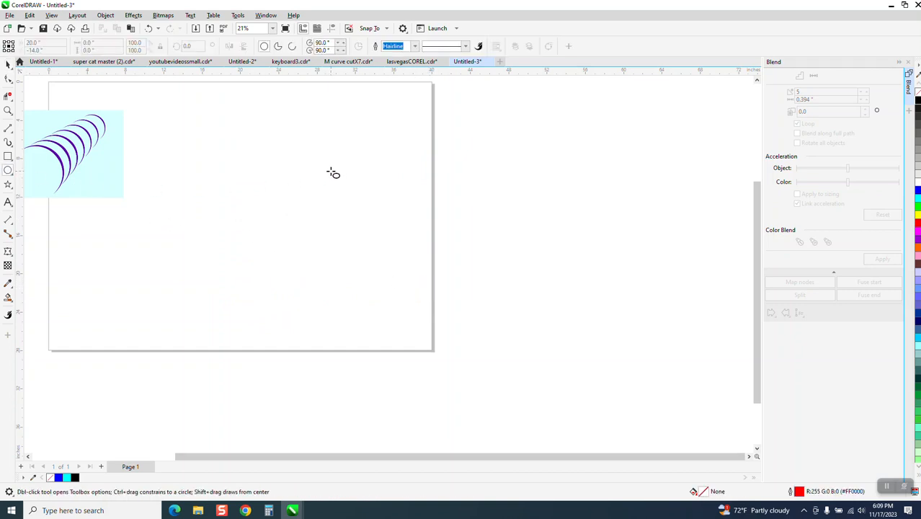
left_click_drag(329, 160, 193, 294)
left_click(7, 65)
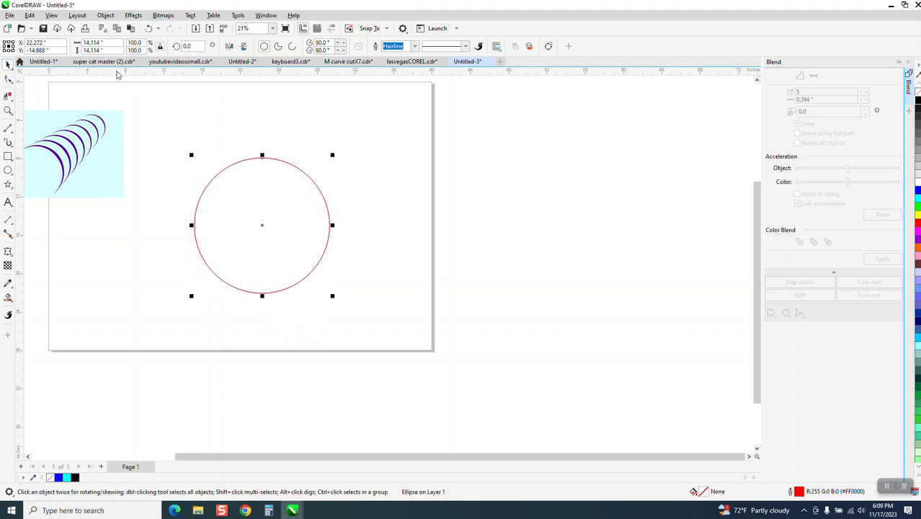
left_click_drag(262, 225, 255, 225)
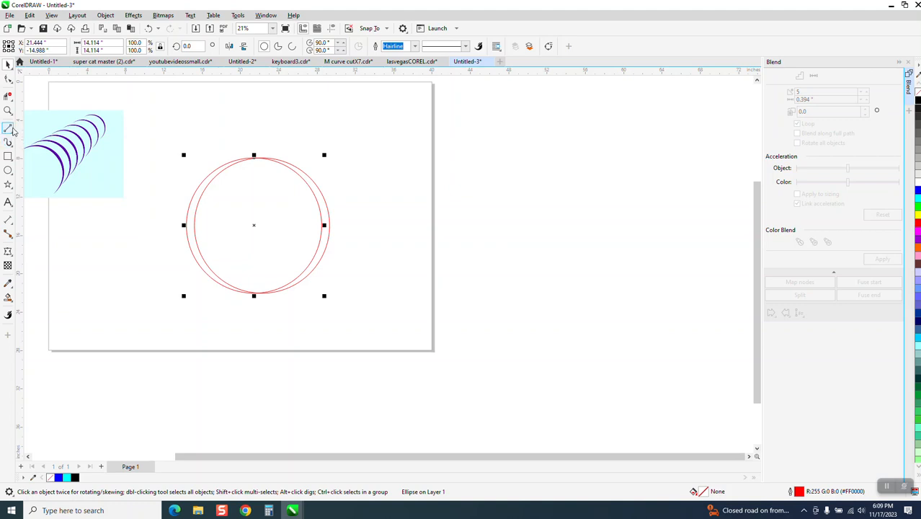
- Smart-fill the thin region between the circles' right edges with black and move the resulting crescent clear of the circles, past the page's right edge
left_click(8, 296)
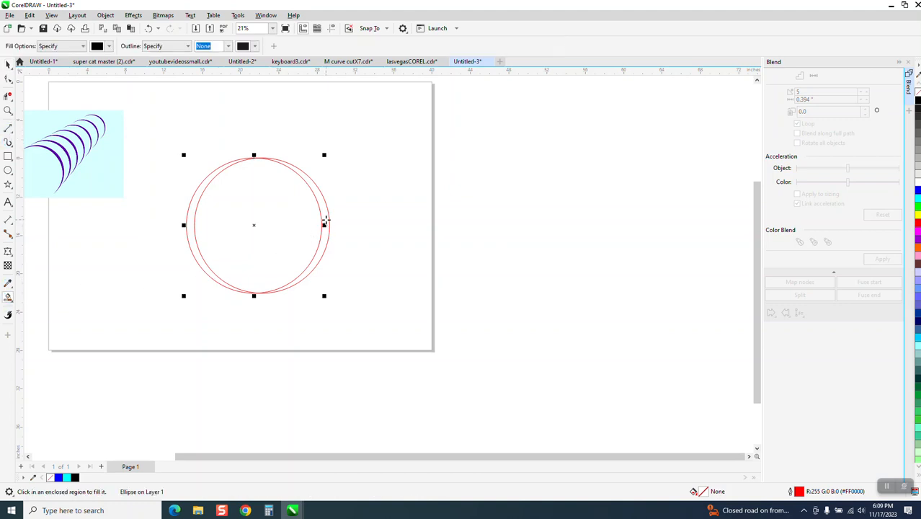
left_click(324, 220)
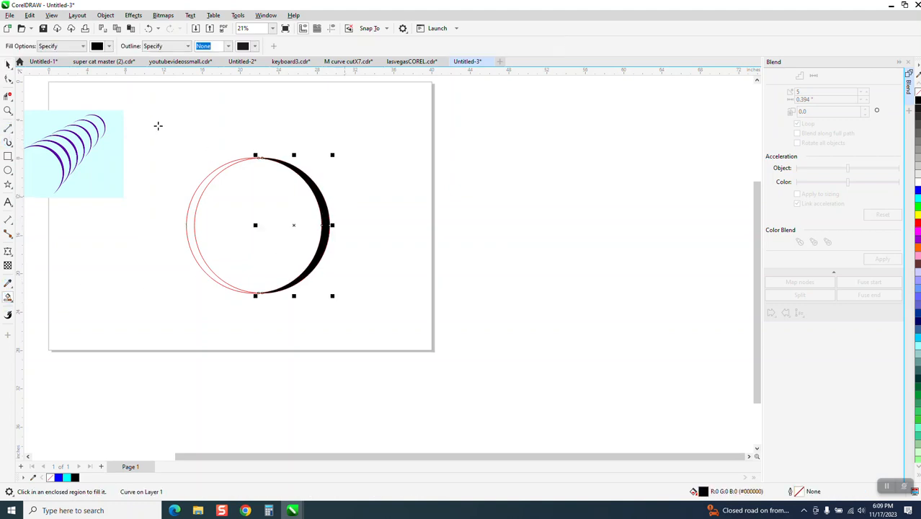
left_click(8, 64)
left_click_drag(328, 224, 475, 232)
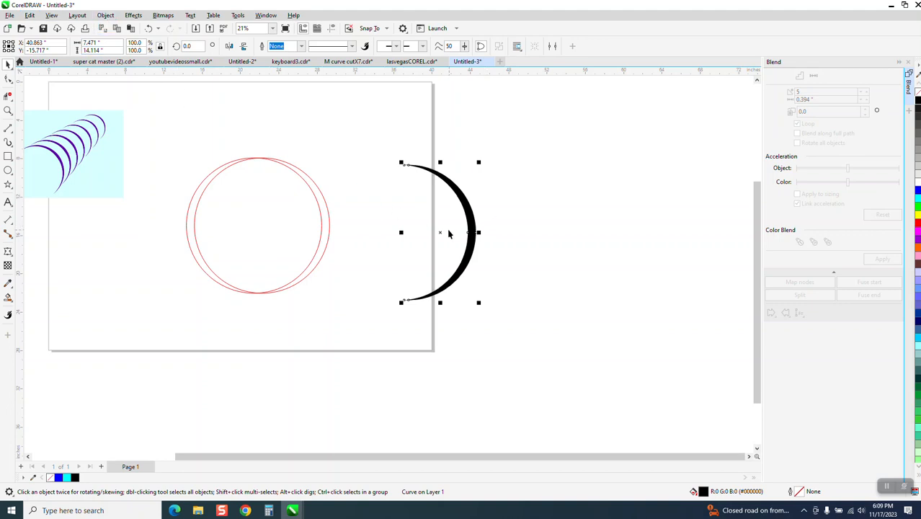
- Place a duplicate of the black crescent about 16.3 inches to its right and scale the duplicate to 50%
left_click_drag(440, 231, 597, 256)
left_click(138, 42)
type("50")
key("Return")
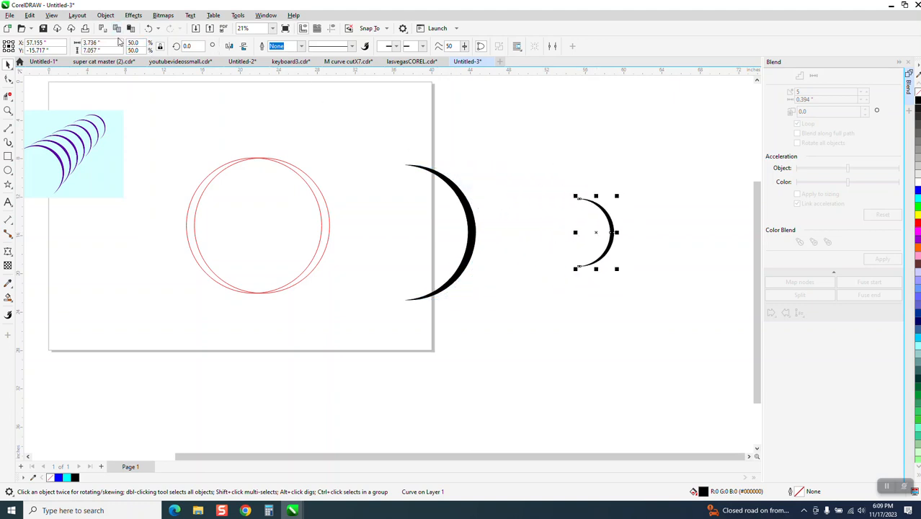
- Blend the large and small black crescents with 5 intermediate steps
left_click_drag(371, 138, 383, 203)
left_click_drag(684, 346, 685, 346)
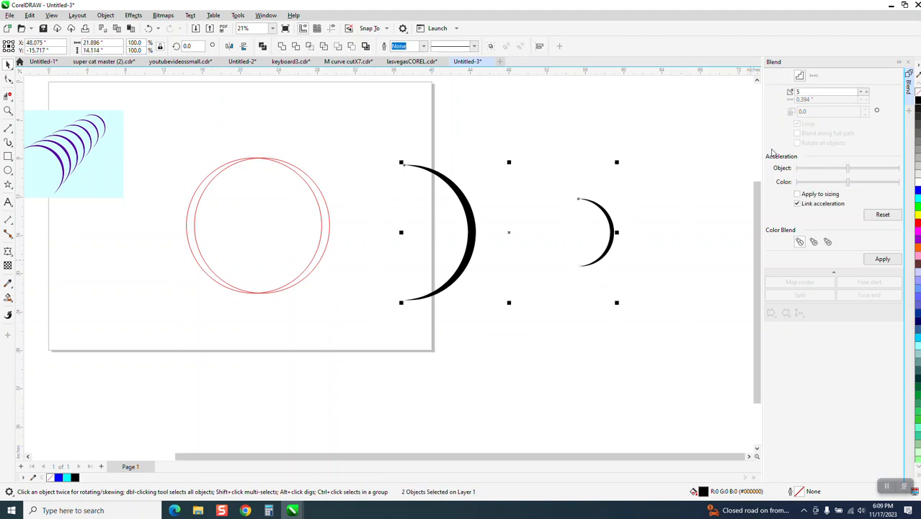
left_click(882, 259)
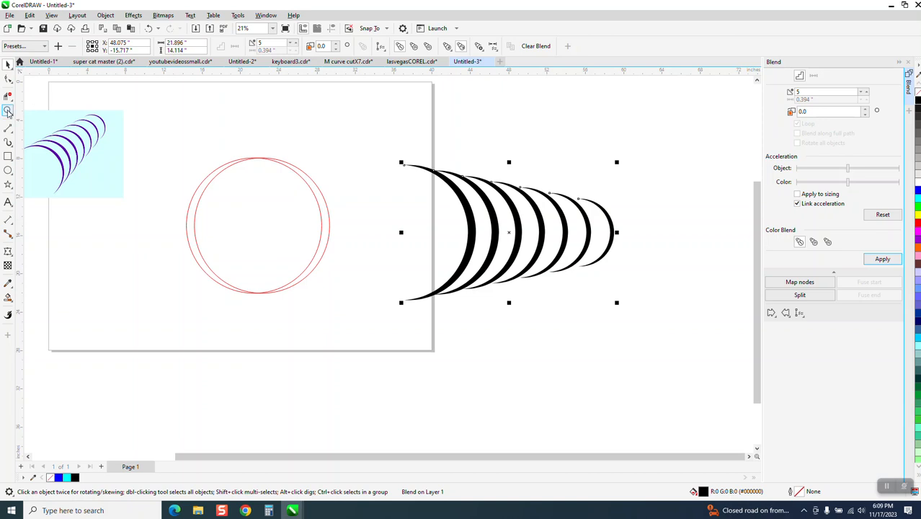
left_click(8, 110)
left_click_drag(396, 152, 670, 303)
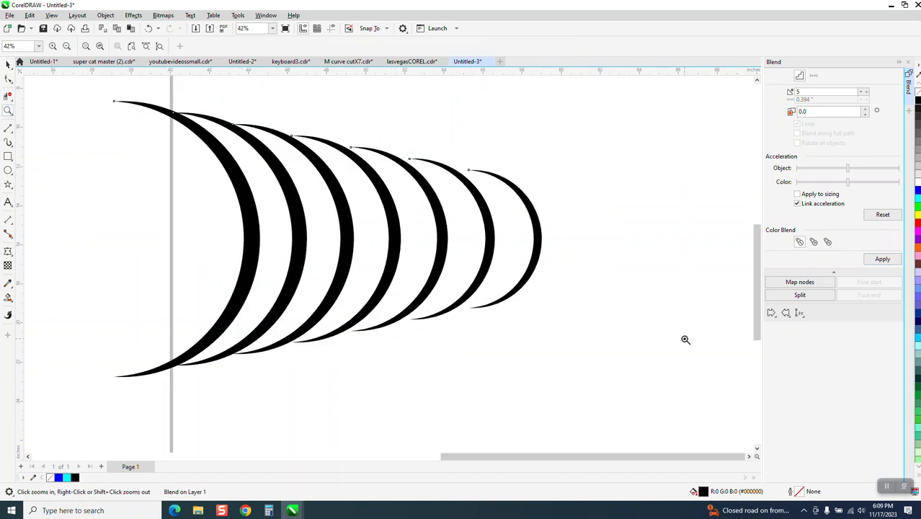
scroll(497, 212, "down", 3)
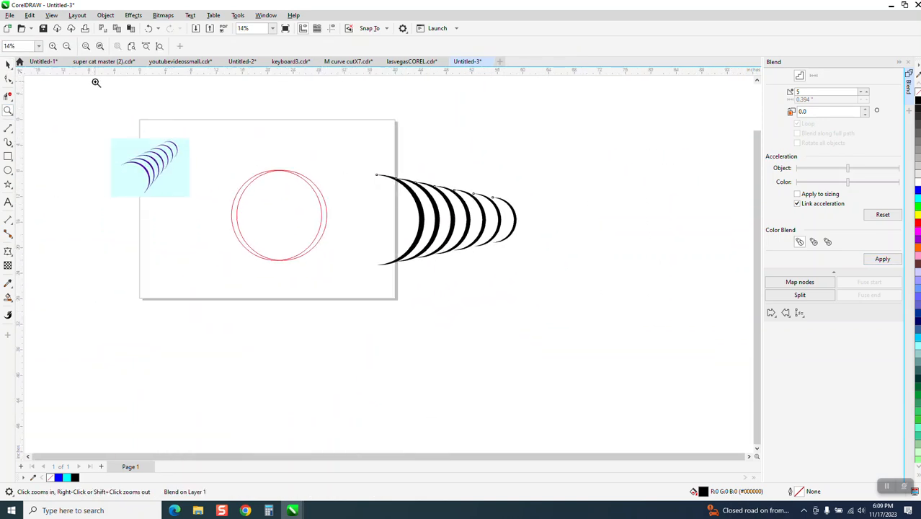
- Rotate the blended crescents counterclockwise so the row slants upward to the right like the purple reference image
left_click(8, 64)
left_click(364, 217)
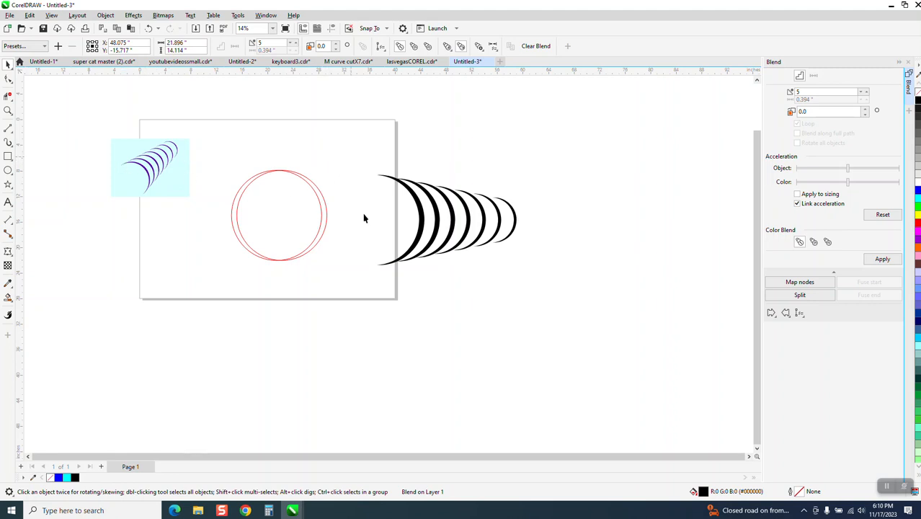
left_click_drag(574, 317, 574, 316)
left_click(446, 220)
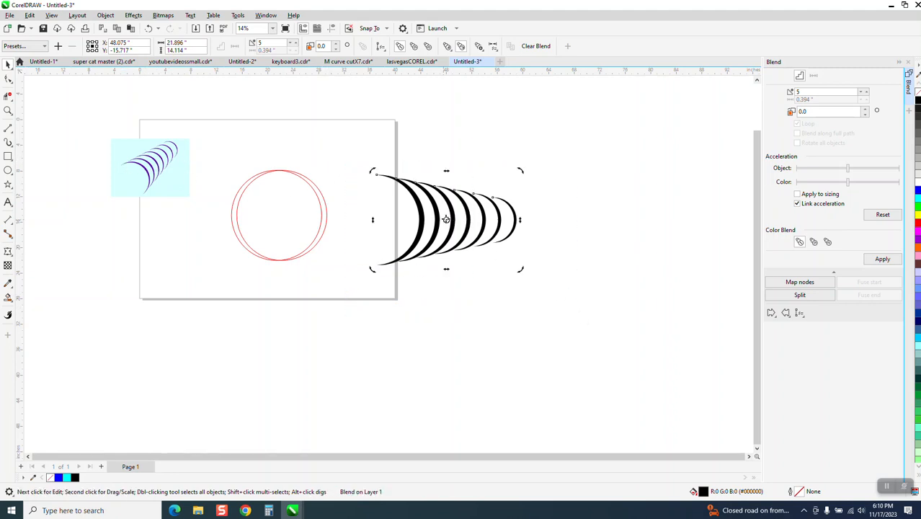
left_click_drag(520, 170, 494, 120)
left_click(587, 198)
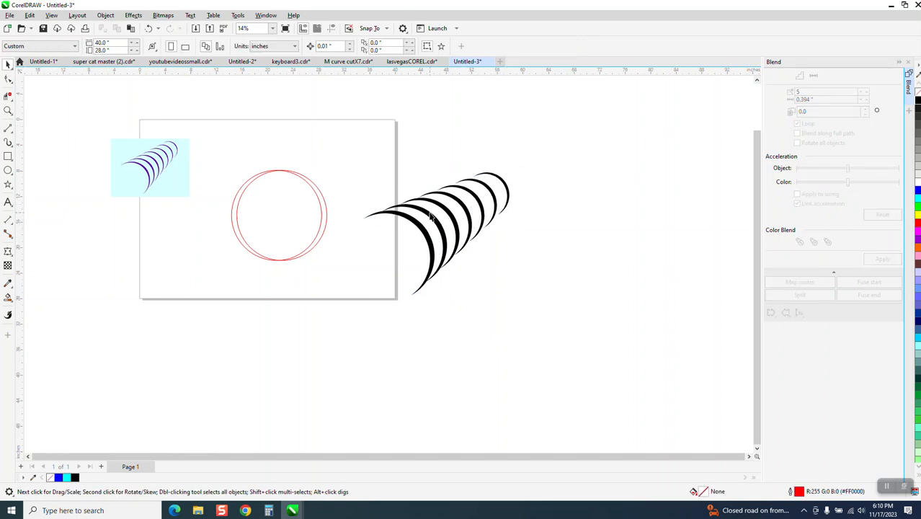
- Move the purple reference image to the right of the blended crescents and enlarge it to about 23.7 inches wide
left_click_drag(173, 167, 639, 227)
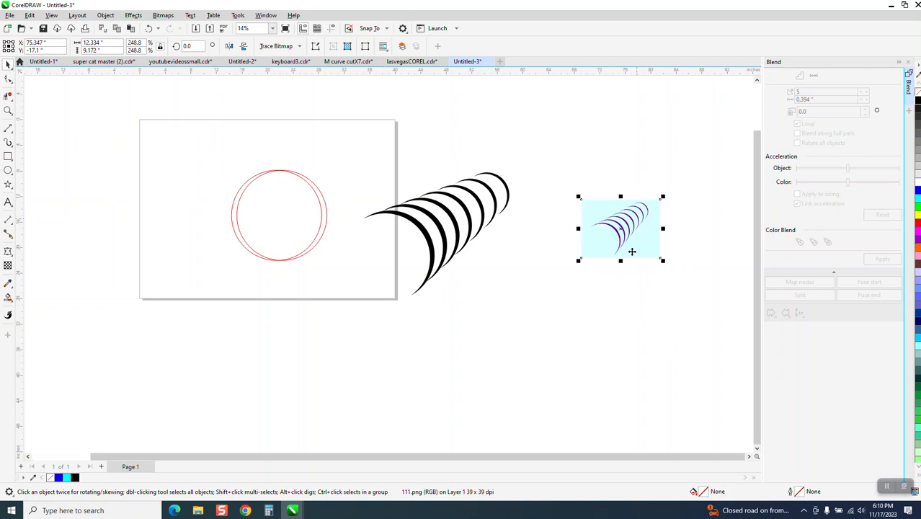
left_click_drag(578, 261, 540, 275)
- Fill the blended crescents with blue and move the reference image about 2.8 inches left and 1 inch up, closer to them
left_click_drag(363, 150, 527, 323)
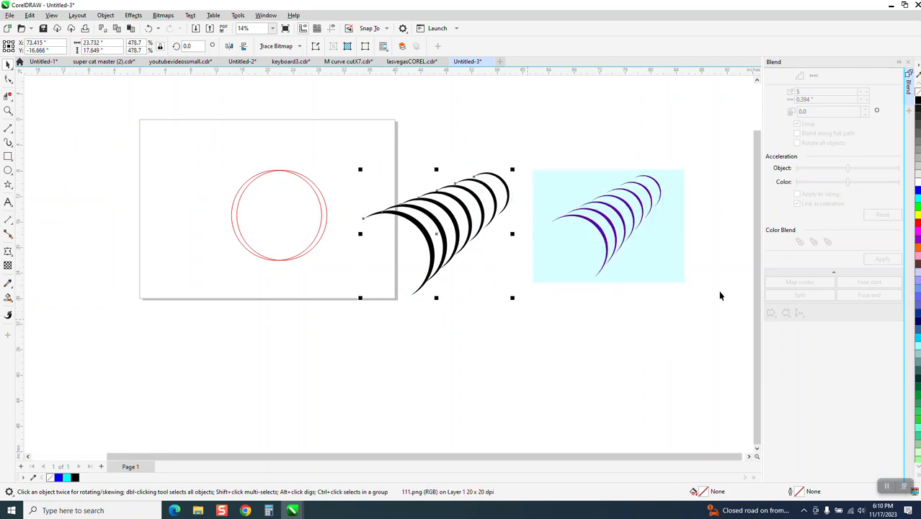
left_click(917, 189)
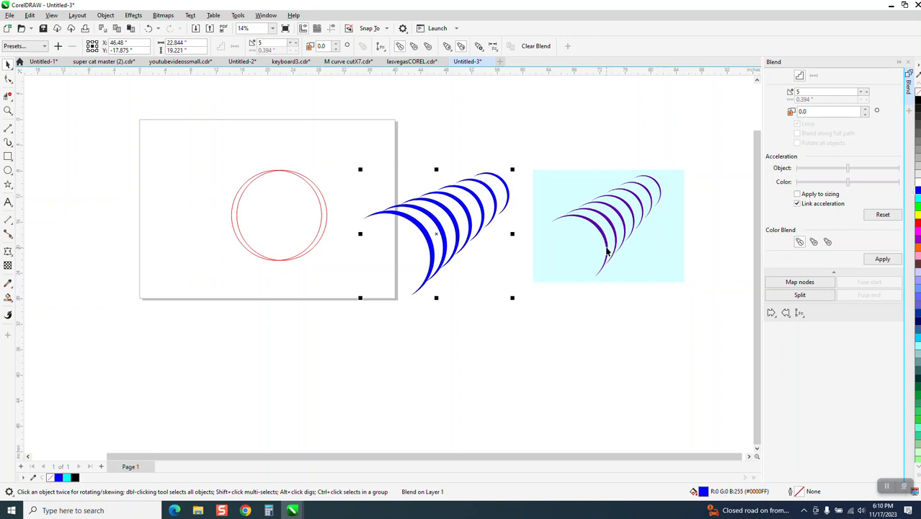
mouse_move(578, 237)
left_mouse_down()
mouse_move(520, 261)
mouse_move(578, 225)
left_mouse_up()
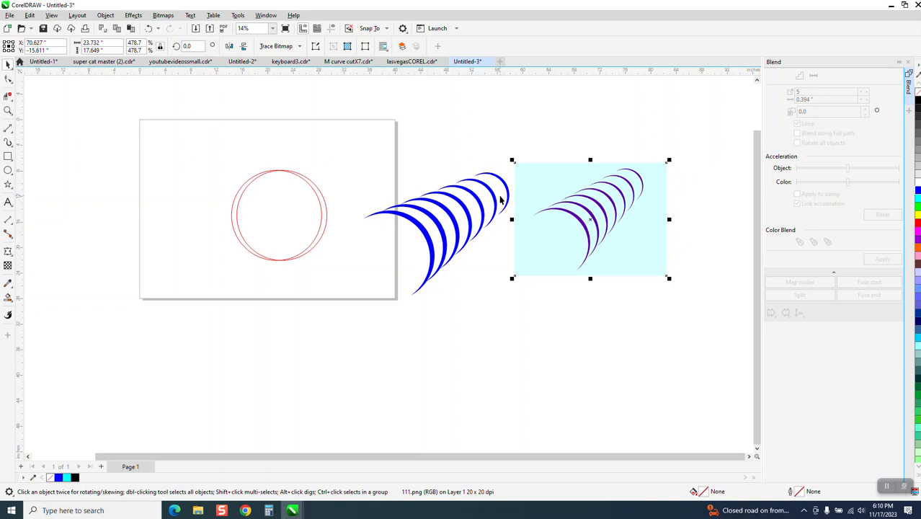
left_click(496, 151)
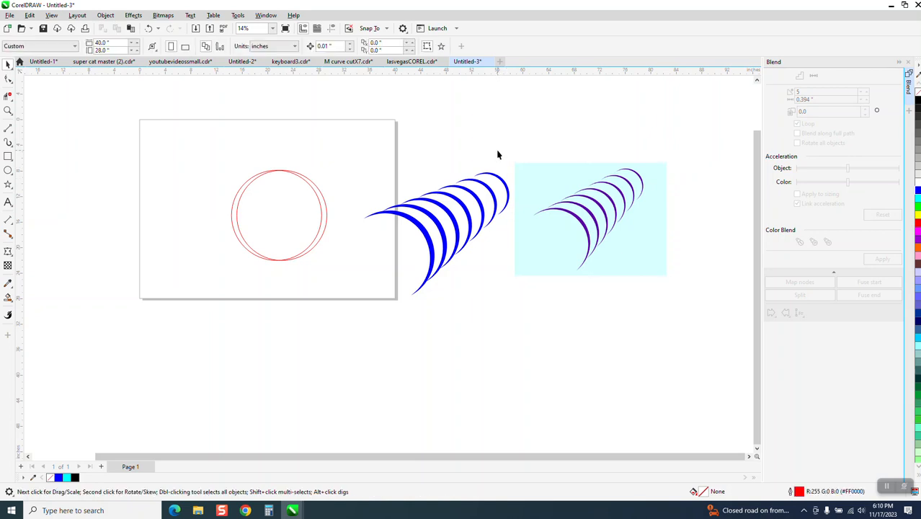